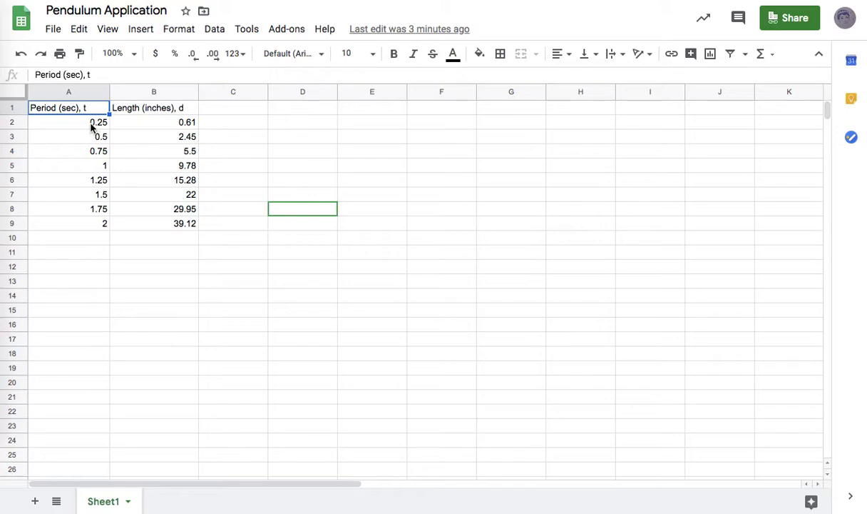
Step: Copy the period and length values in A2:B9 and paste them into the first expression line of the Desmos graph
left_click(139, 114)
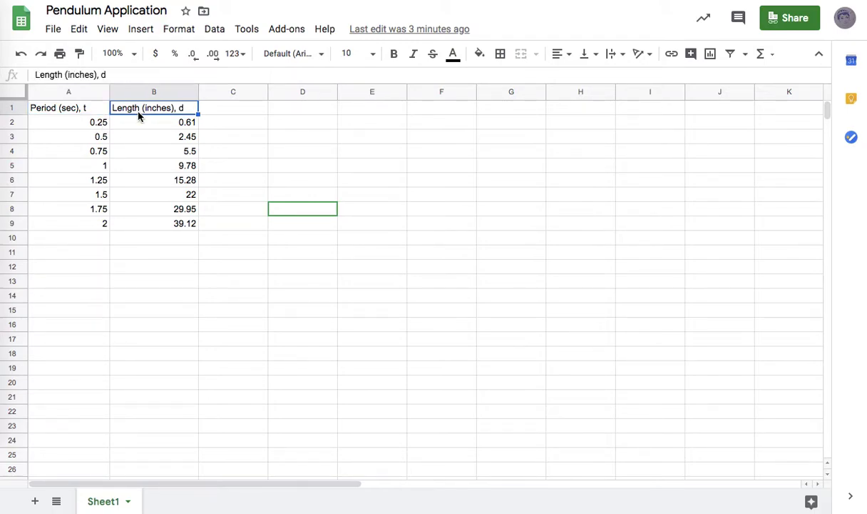
left_click(93, 126)
left_click_drag(108, 150, 157, 222)
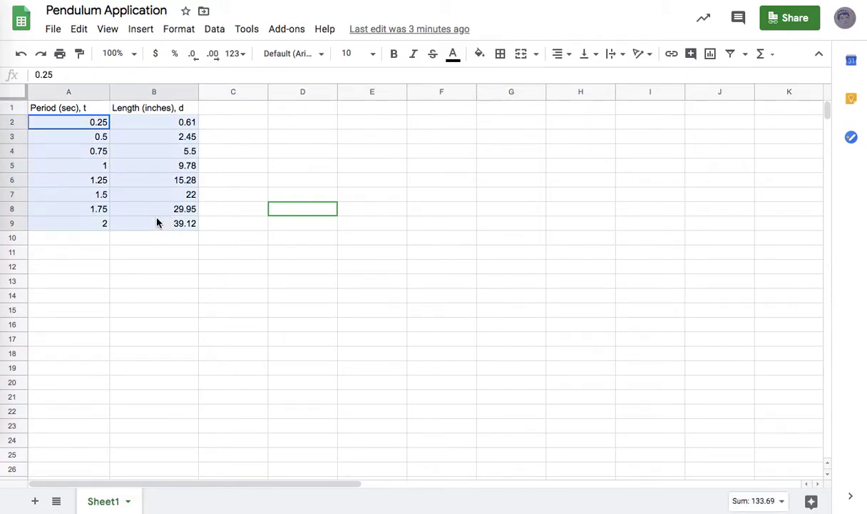
key("ctrl+c")
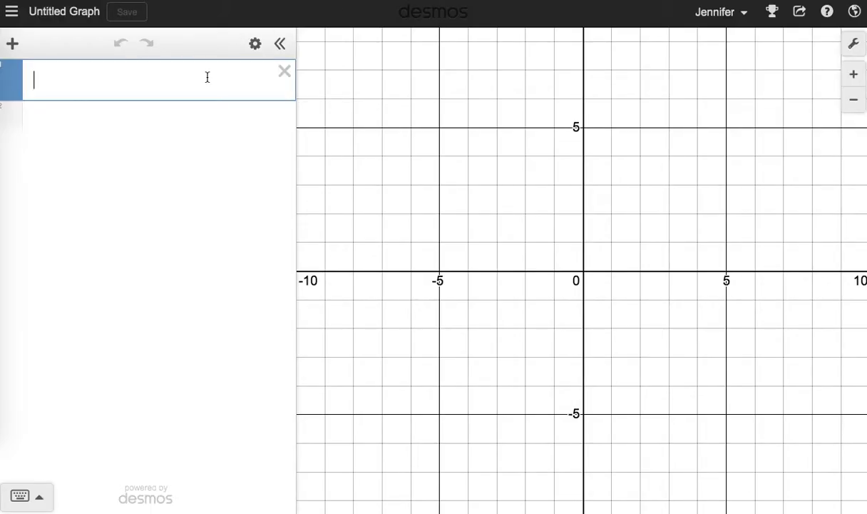
key("super+v")
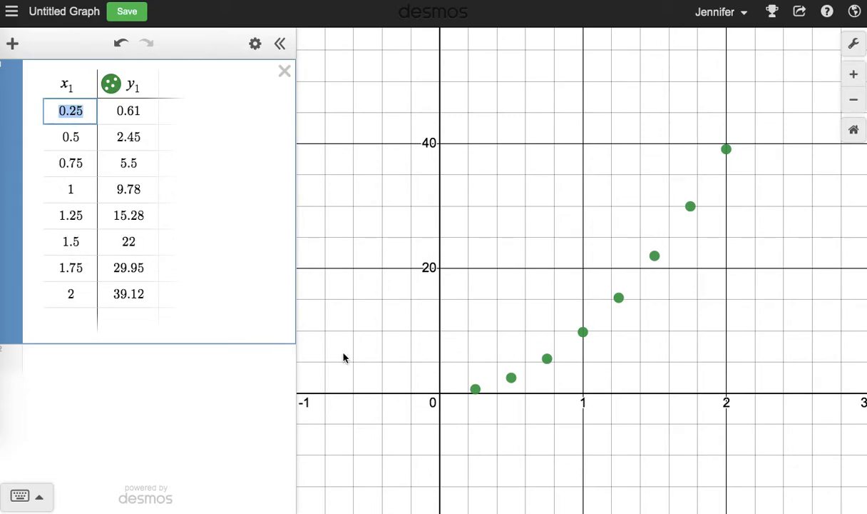
Step: Enter the quadratic regression y_1 ~ ax_1^2 + bx_1 + c in the expression line below the data table
left_click(158, 368)
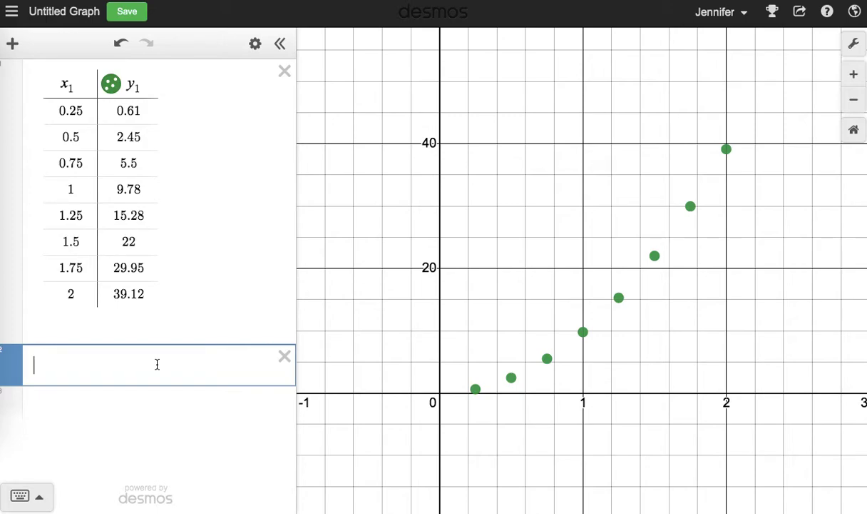
type("y_1")
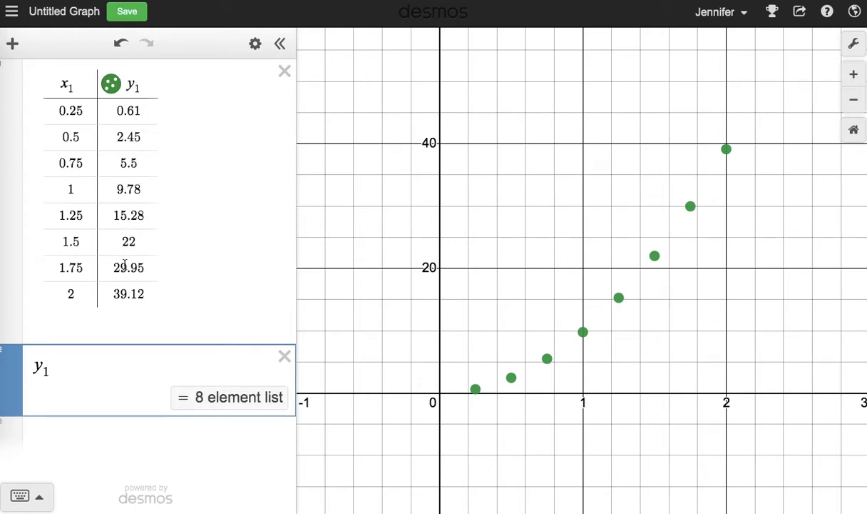
type("~")
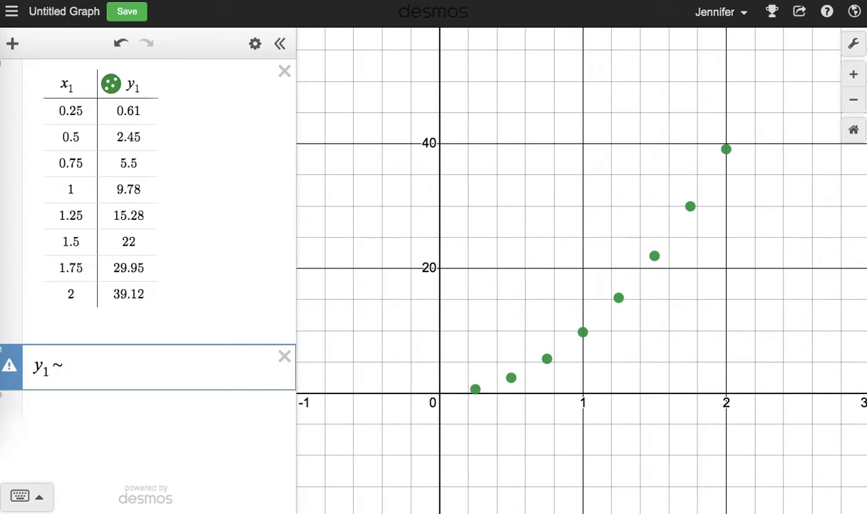
type("a")
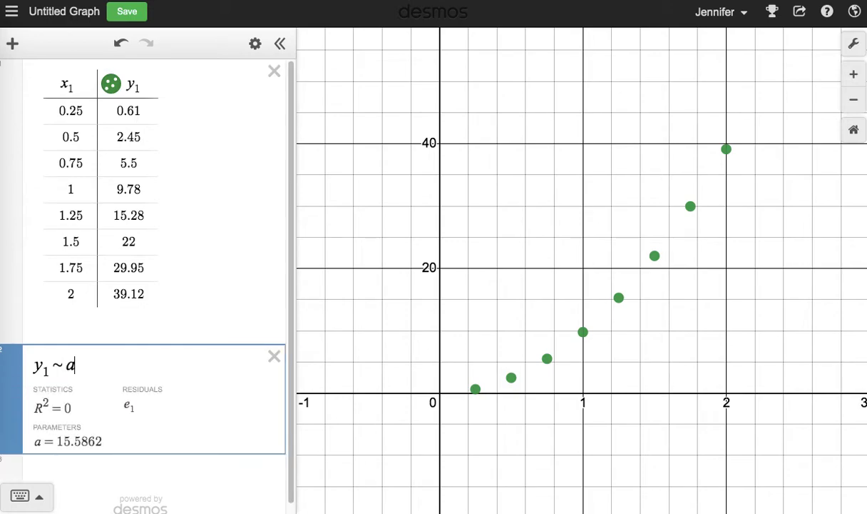
type("x1")
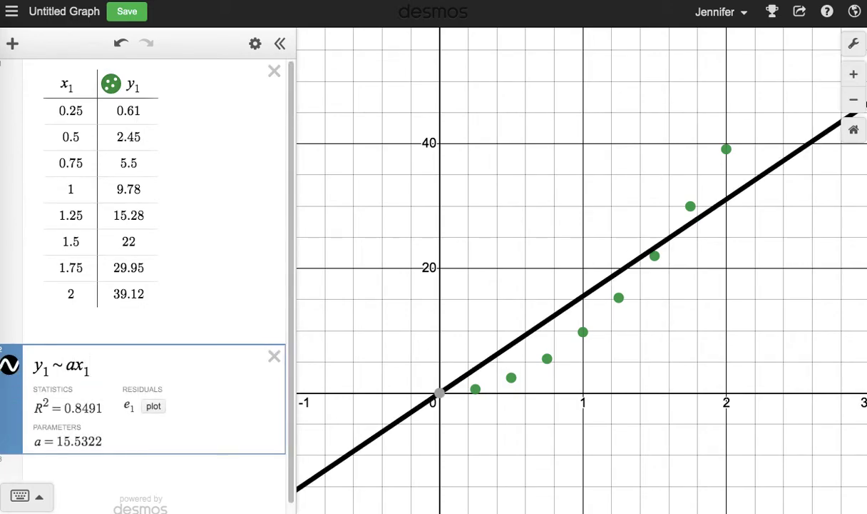
type("^2")
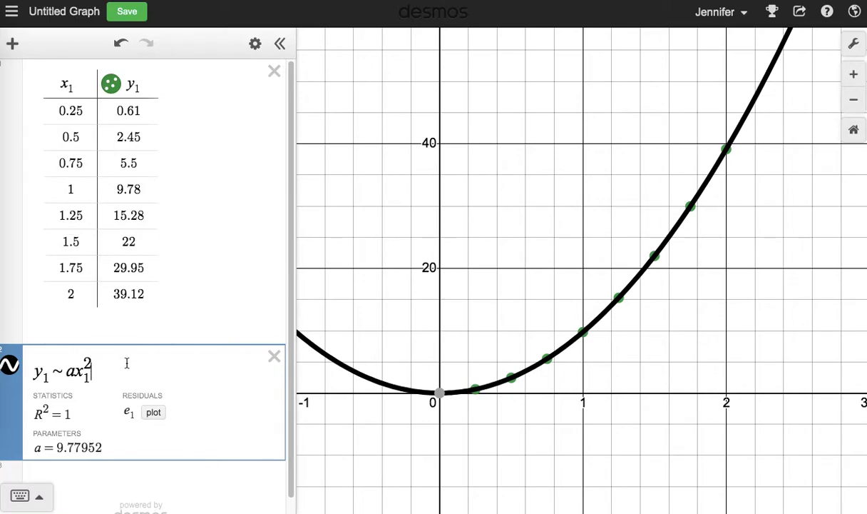
type("+bx1")
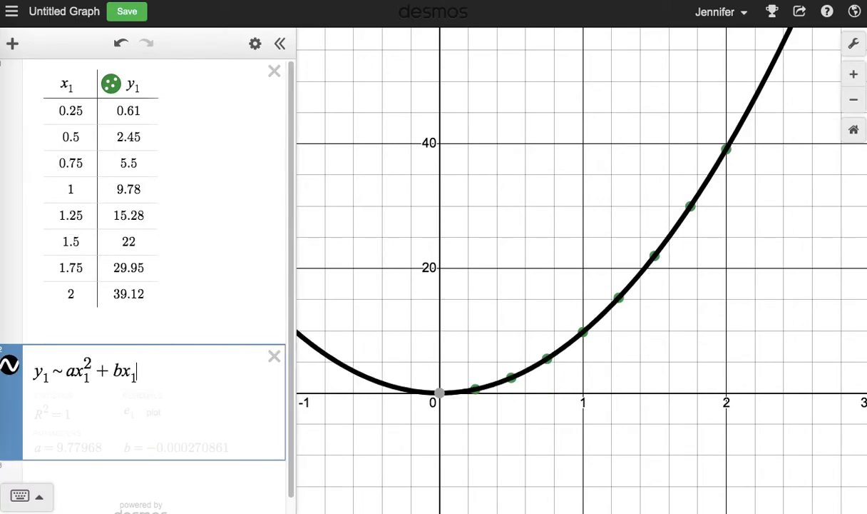
type("+c")
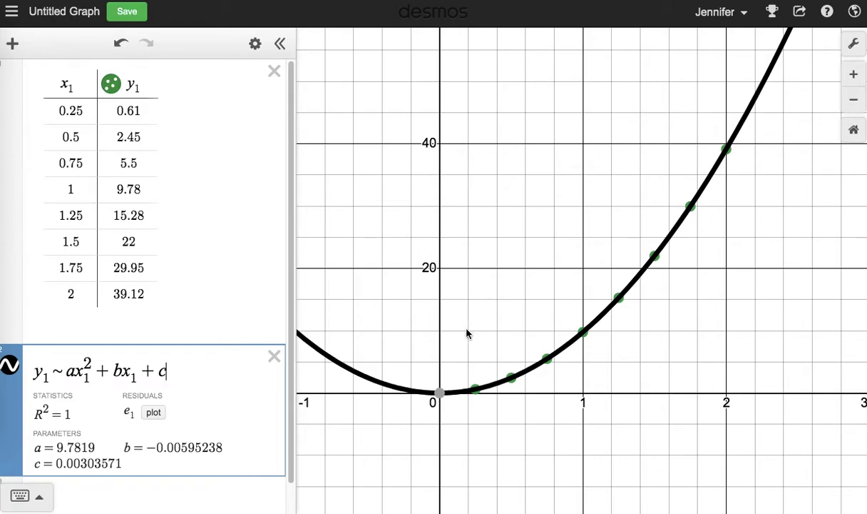
Step: Define f(x) = 9.782x^2 in a new expression line below the regression
left_click(853, 99)
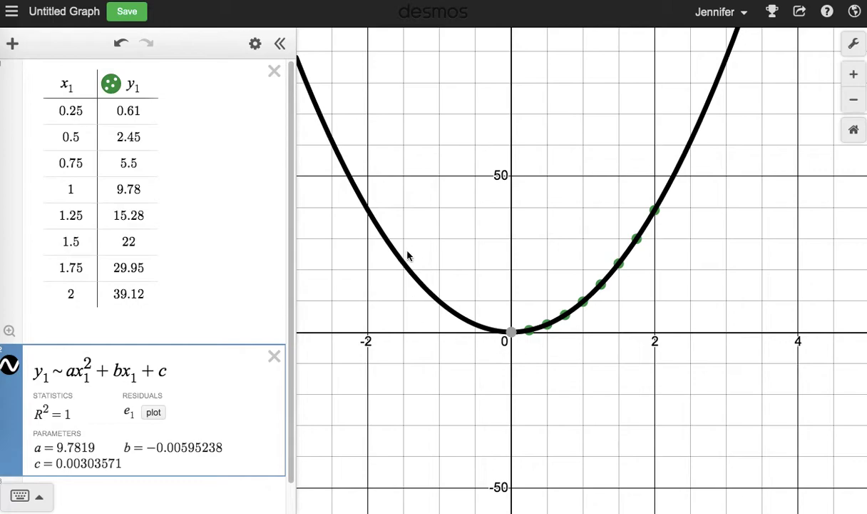
left_click(513, 334)
scroll(154, 472, "down", 1)
left_click(145, 465)
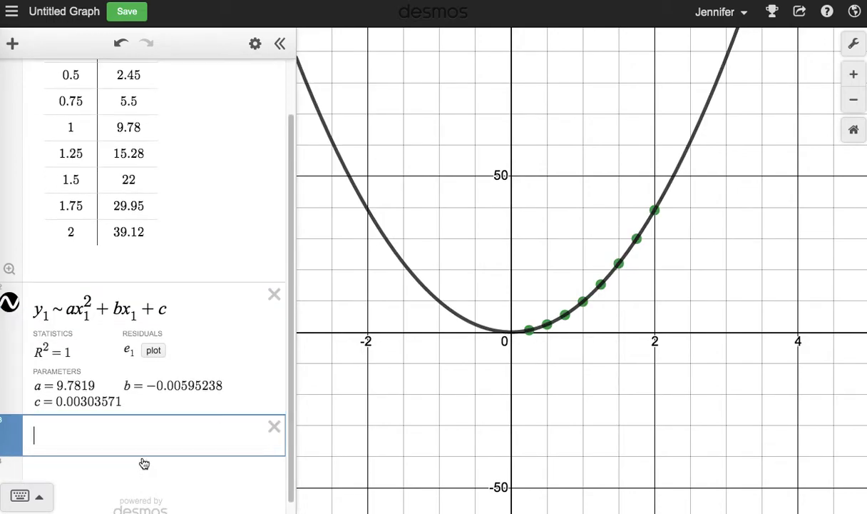
type("f(")
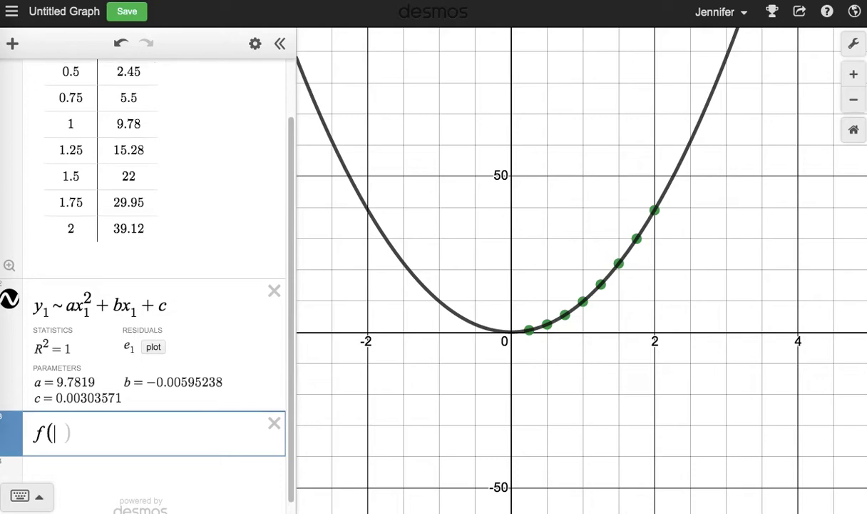
type("x) ")
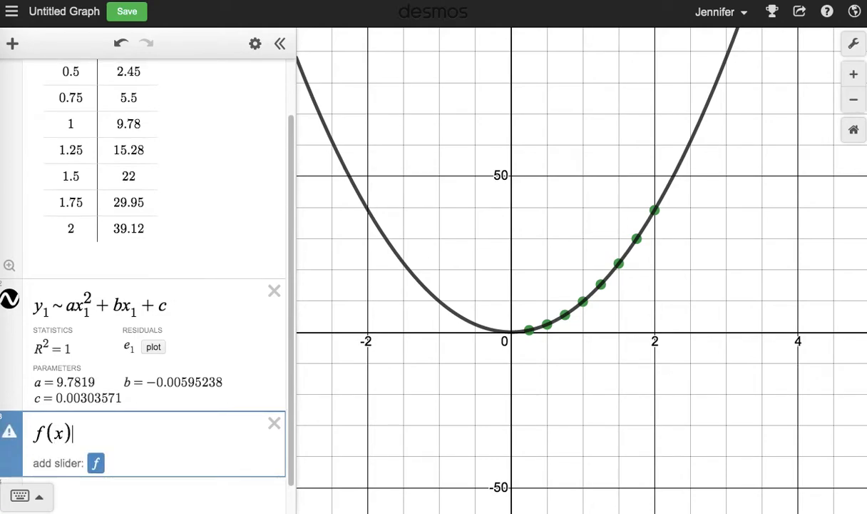
type("=")
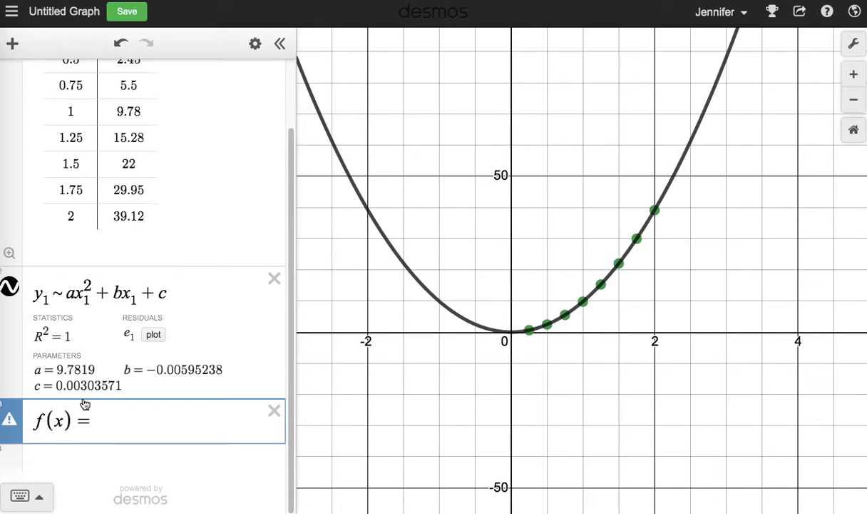
type("9.")
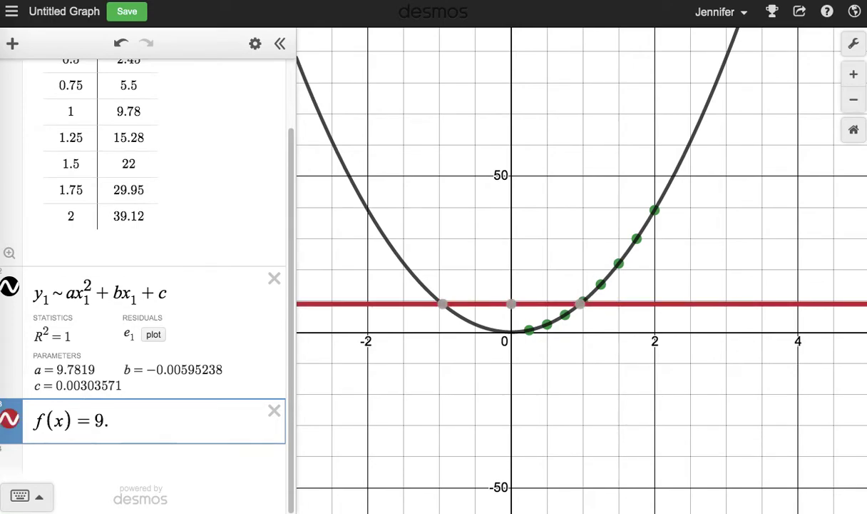
type("782")
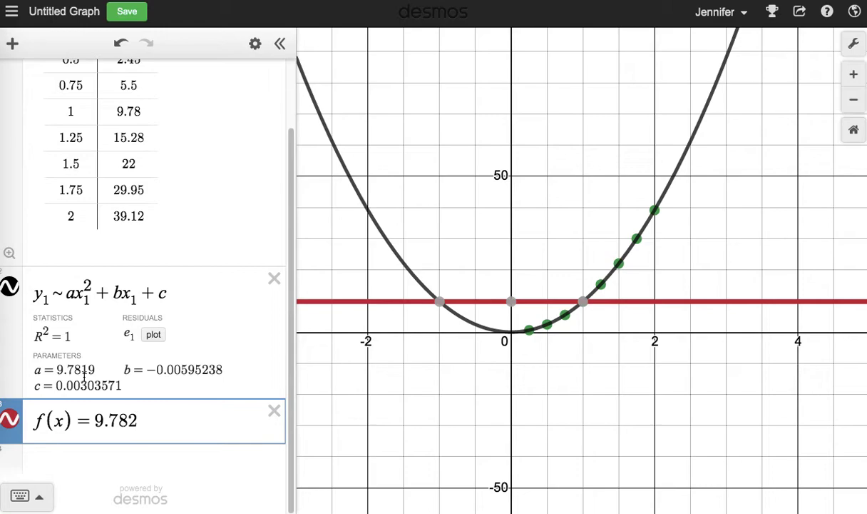
type("x^2")
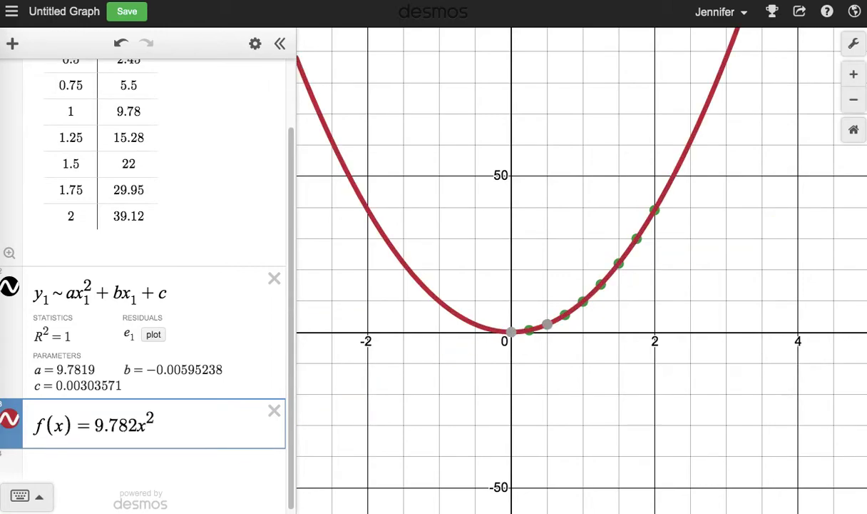
Step: Start a negative decimal term after the squared term of f(x) and set the squared term's coefficient to 9.7819
key("Right")
type("+ ")
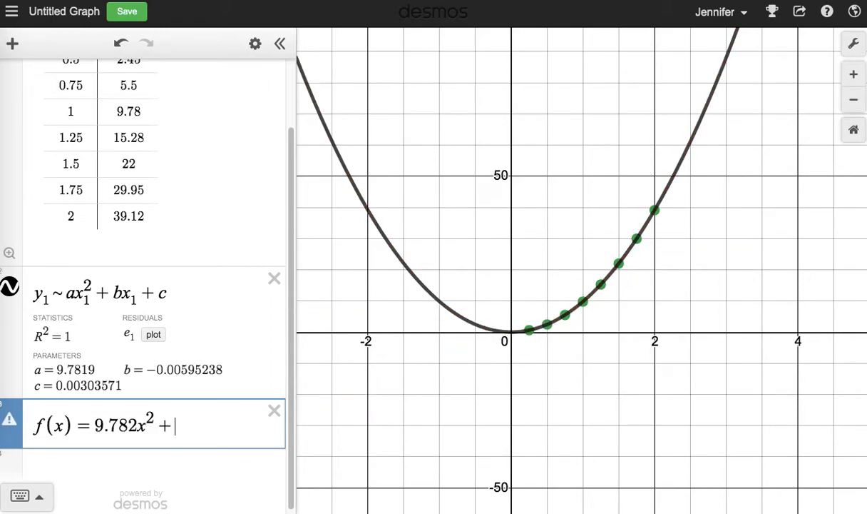
type("-")
left_click(138, 425)
key("BackSpace")
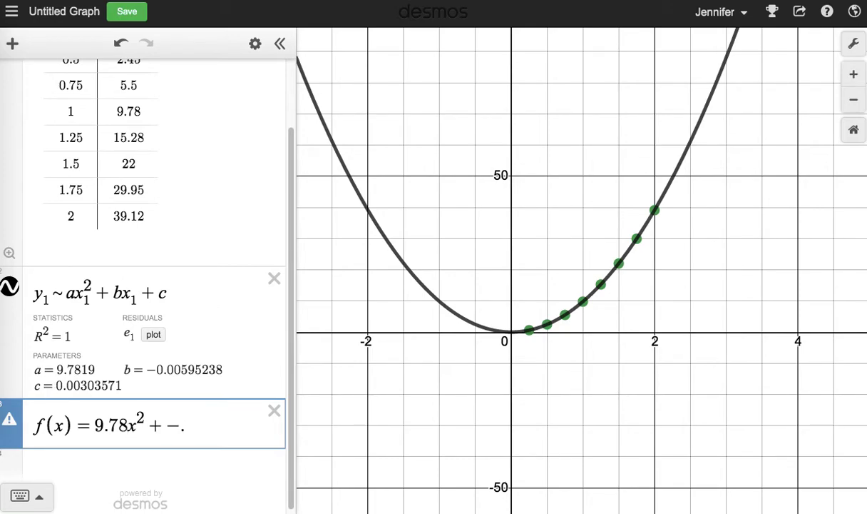
type("19")
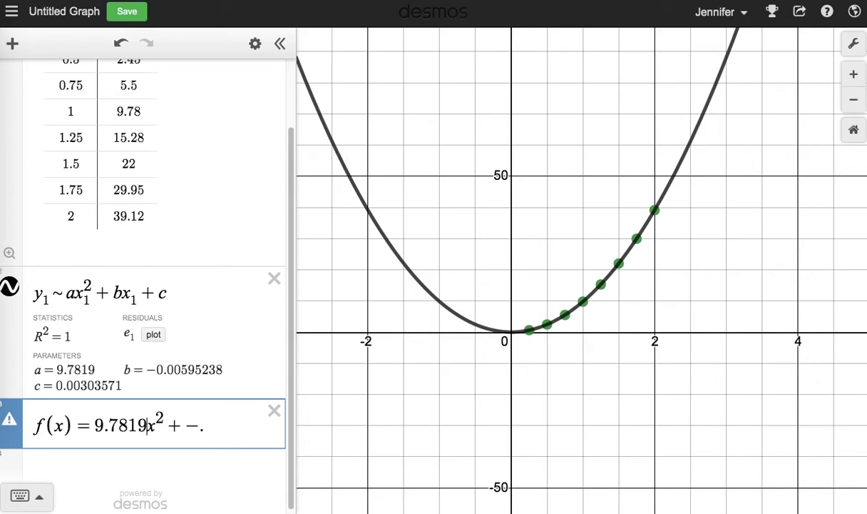
Step: Complete the linear term of f(x) as -.00595238x
left_click(204, 427)
type("0059")
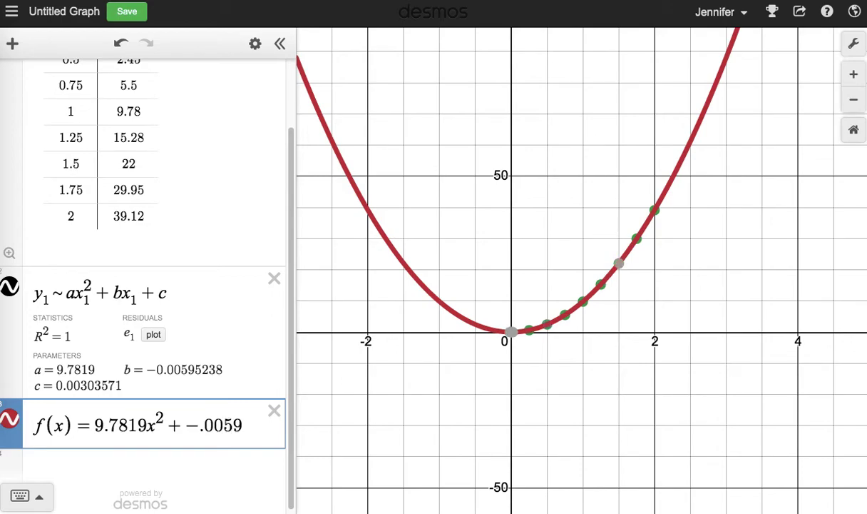
type("523")
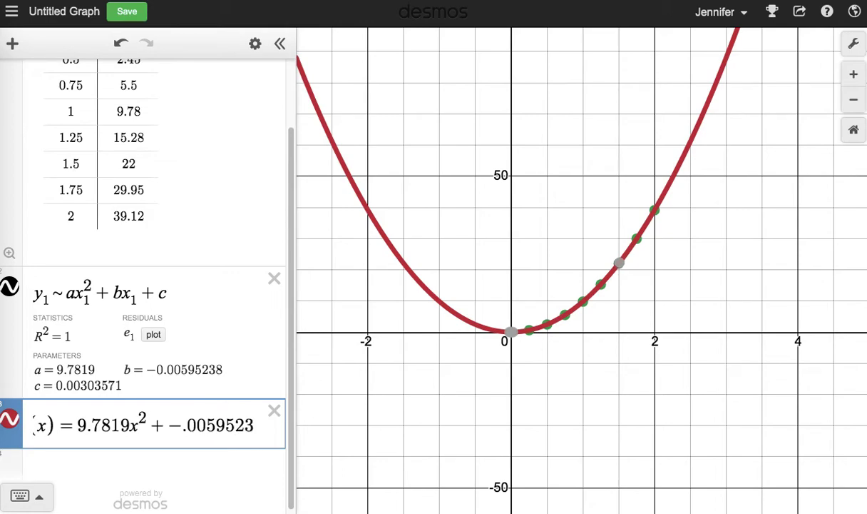
type("8x ")
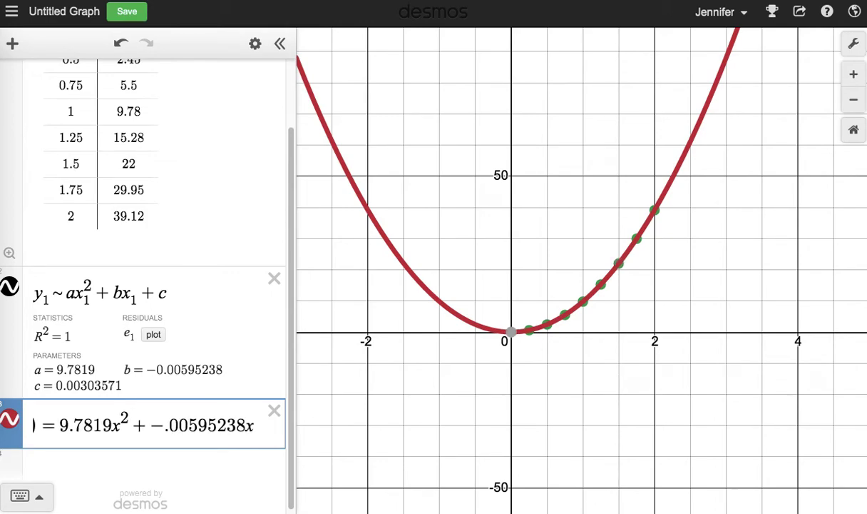
Step: Add the constant .00303571 to f(x) and widen the expression list to fit the whole equation
type("+")
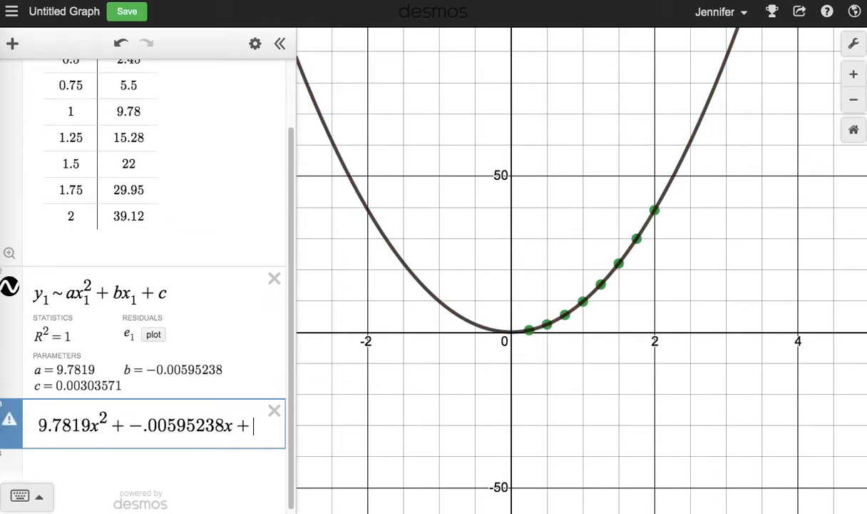
type(" .00")
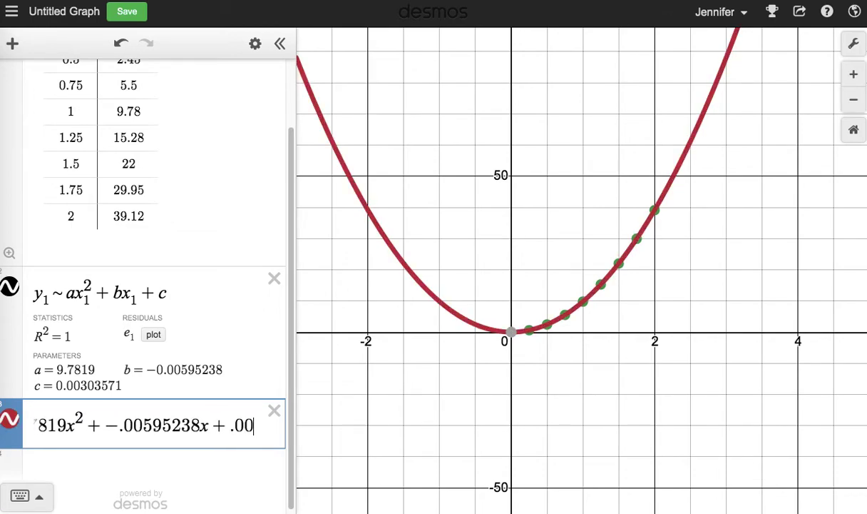
type("303")
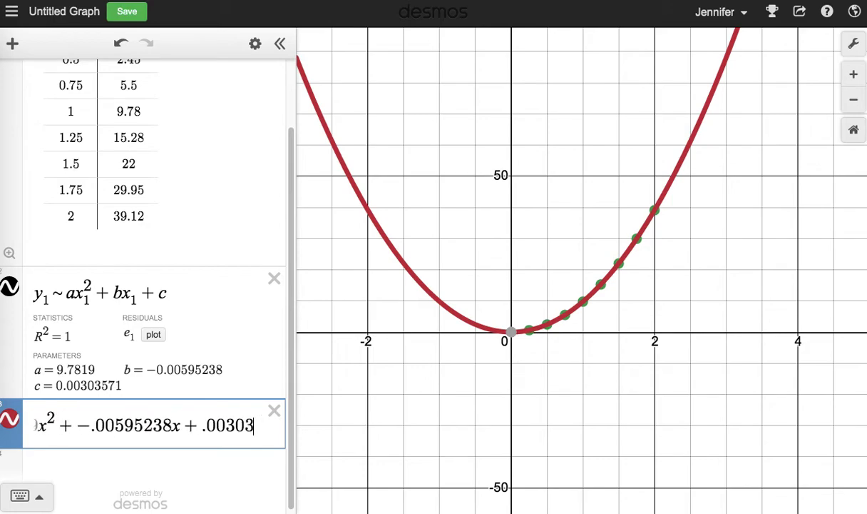
type("571")
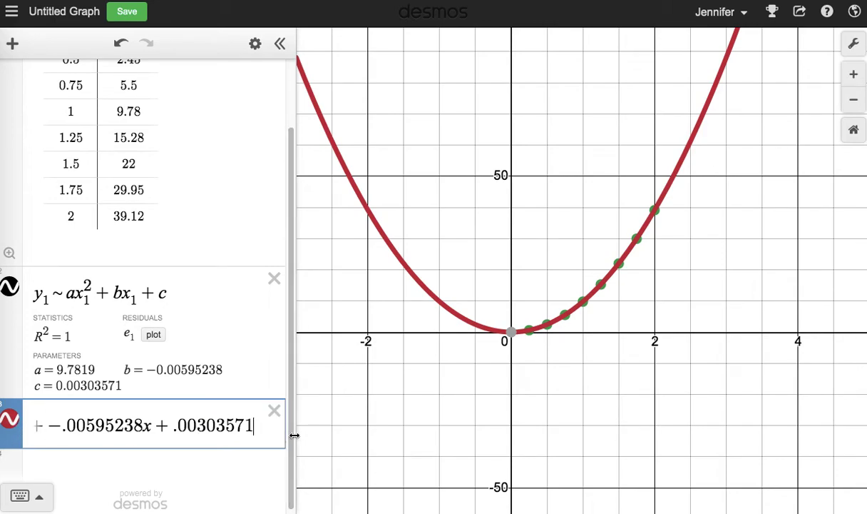
left_click_drag(293, 423, 507, 413)
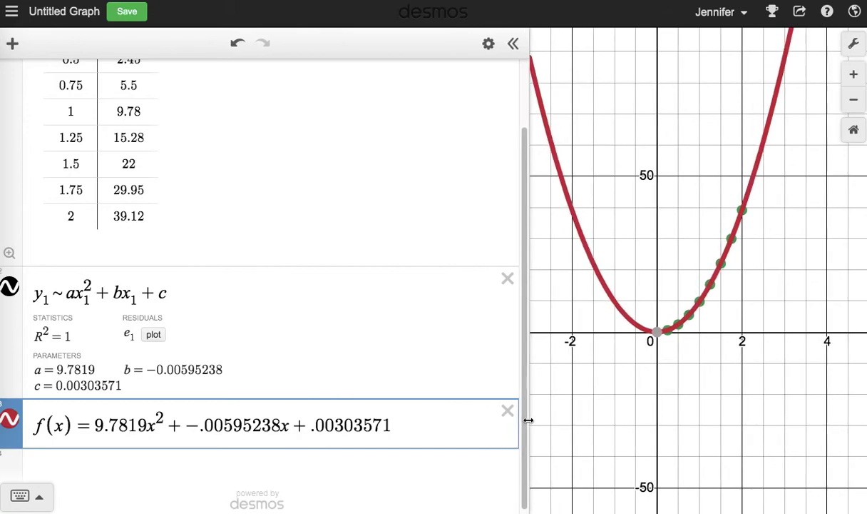
Step: Hide the regression curve and keep the f(x) curve displayed with the data points
left_click(8, 417)
left_click(9, 418)
left_click(9, 417)
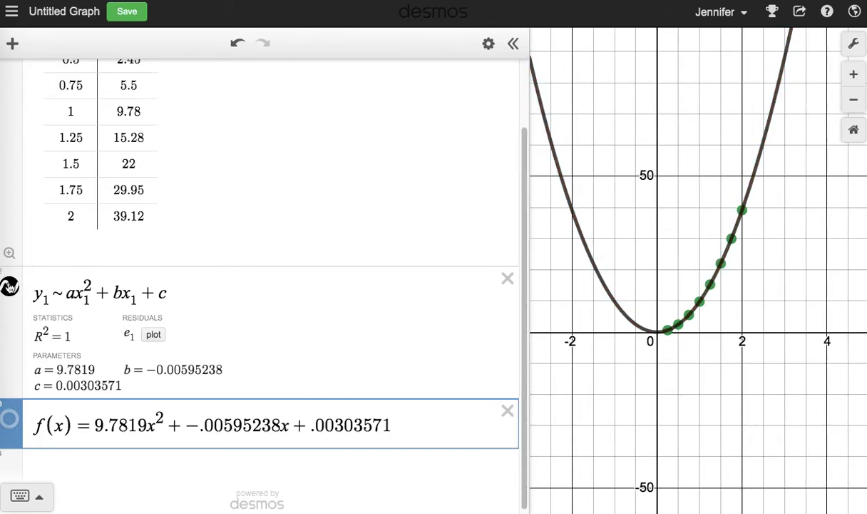
left_click(9, 287)
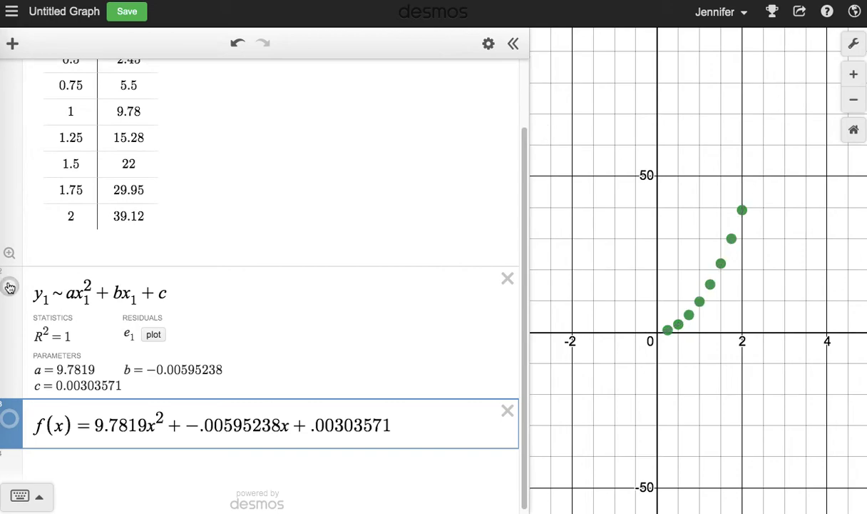
left_click(11, 421)
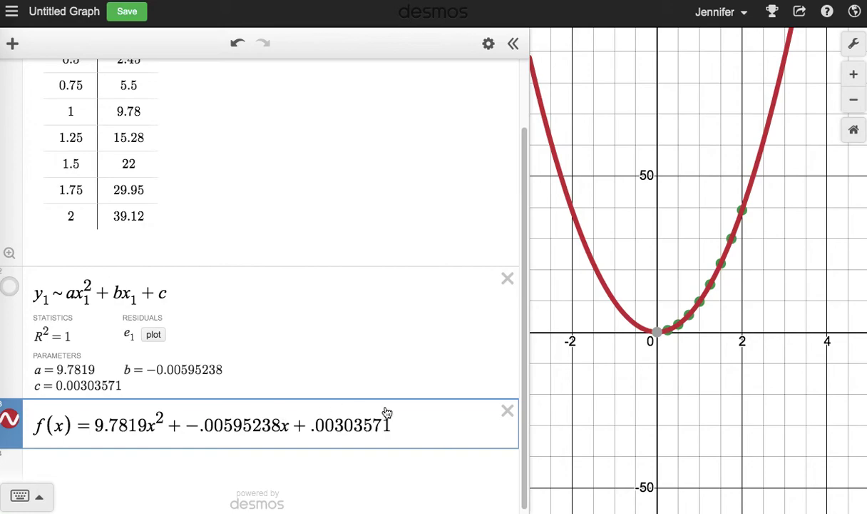
Step: Restrict the domain of f(x) by adding the braced condition {x ≥ 0} to the end of its equation
left_click(401, 421)
type("(x")
type(">=")
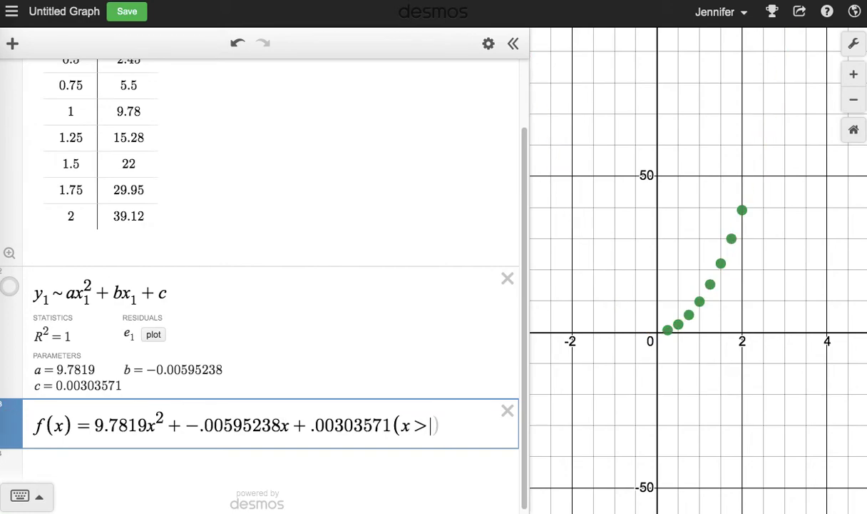
type("0")
left_click(402, 425)
key("BackSpace")
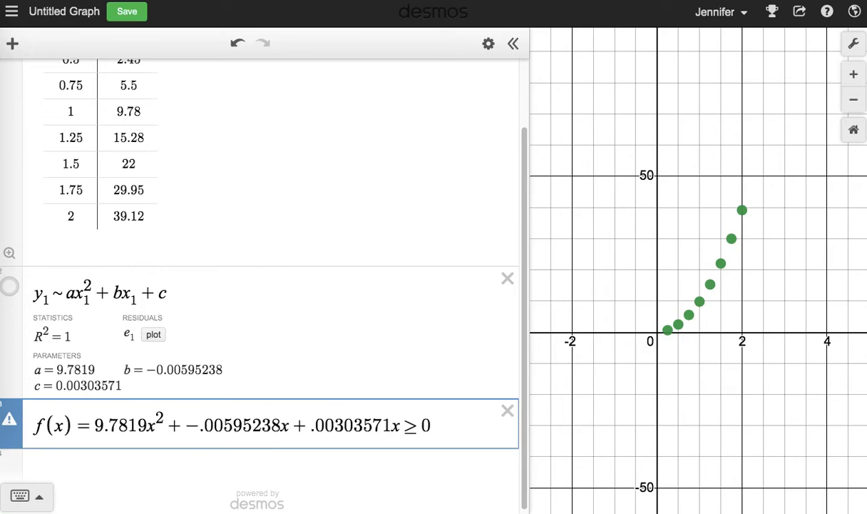
type("{")
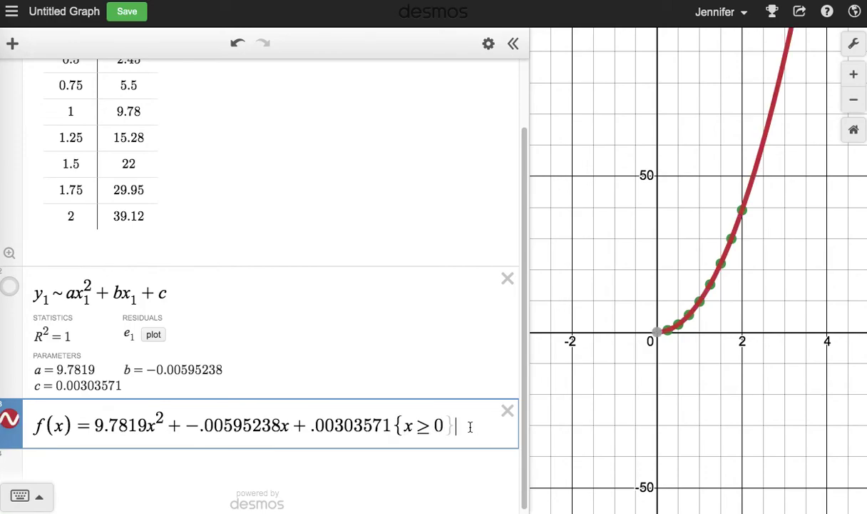
mouse_move(659, 341)
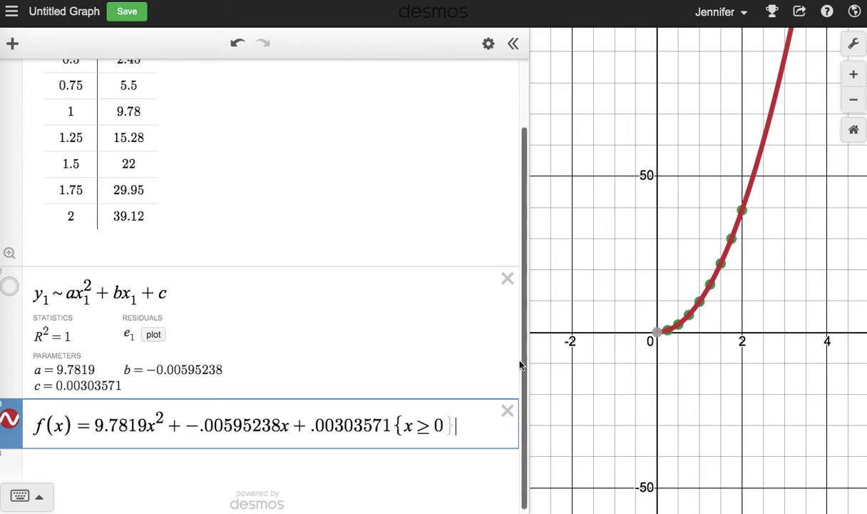
Step: Evaluate the function at x = 3 by entering f(3) in a new expression line below f(x)
left_click(361, 467)
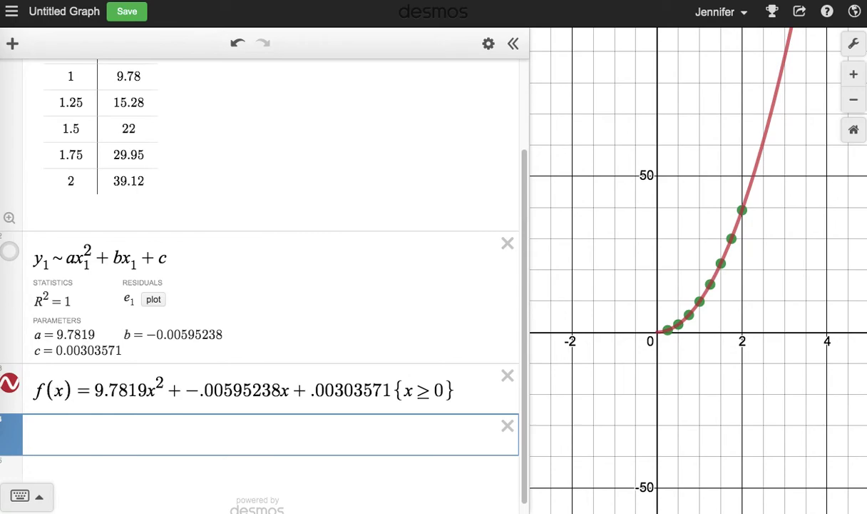
type("f(3")
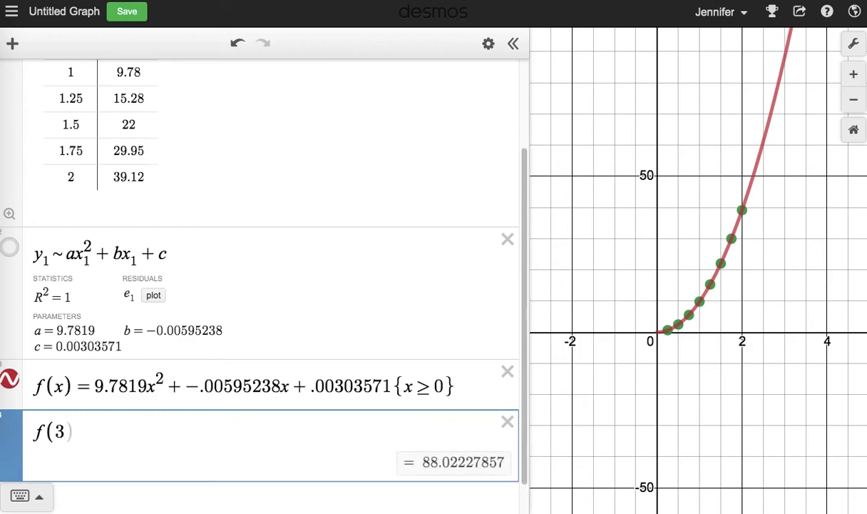
type(")")
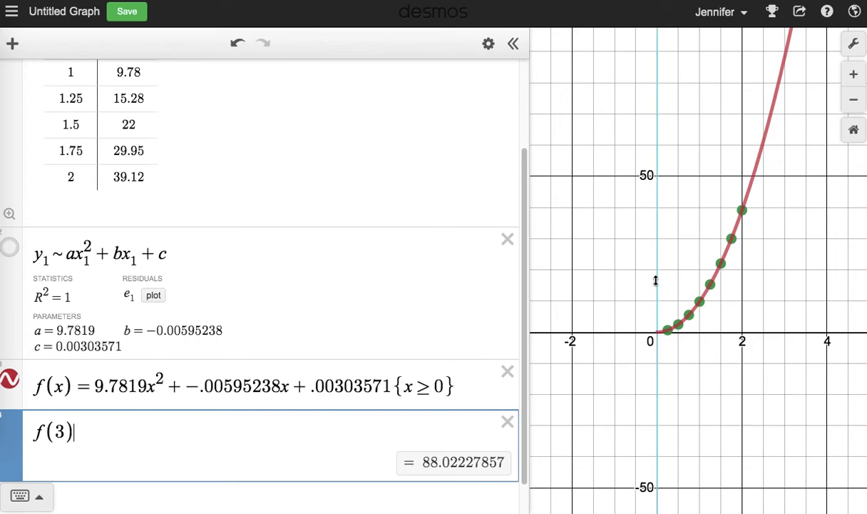
Step: Plot the point (3,f(3)) from a new expression line and show its coordinates on the graph
scroll(657, 285, "down", 5)
scroll(656, 285, "up", 2)
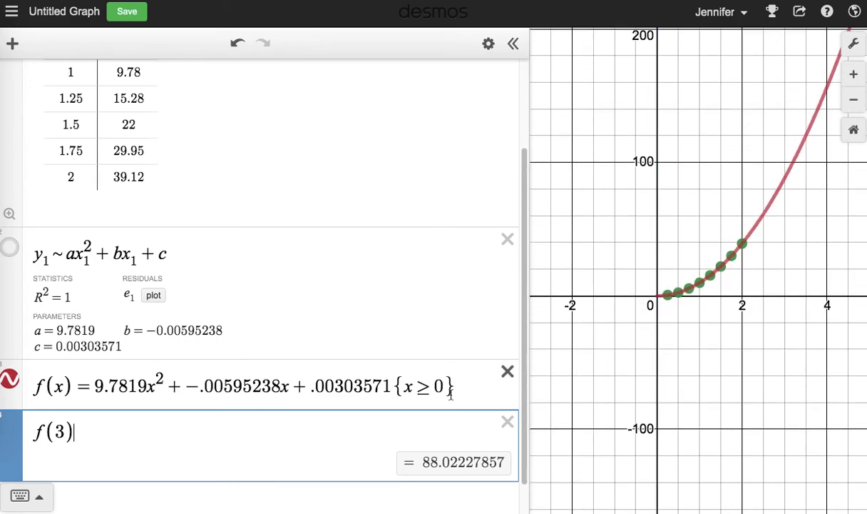
scroll(314, 428, "down", 2)
left_click(311, 468)
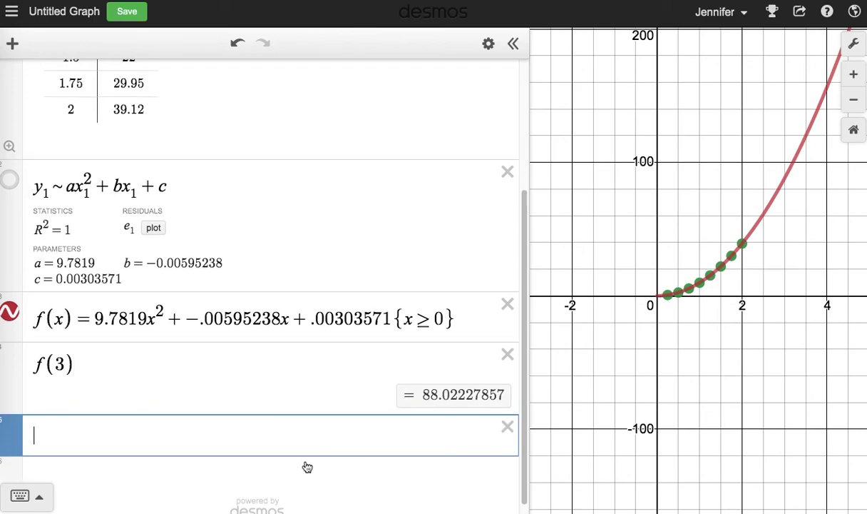
type("(3,f(")
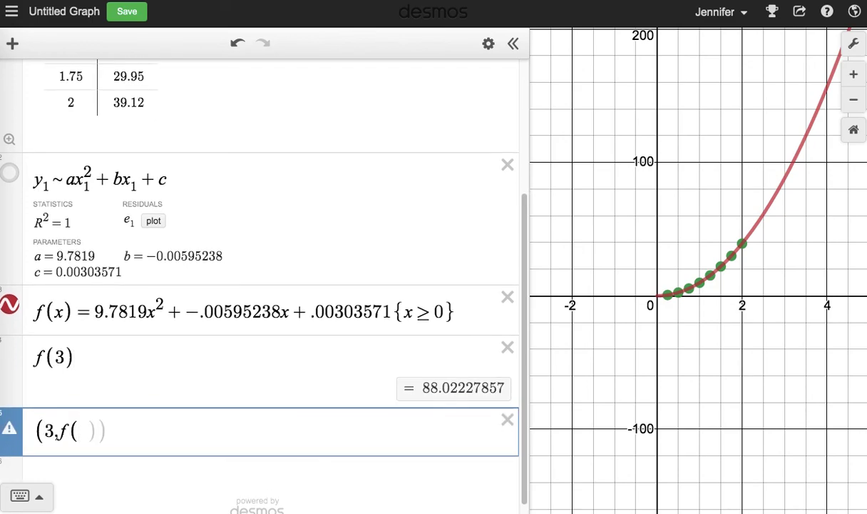
type("3")
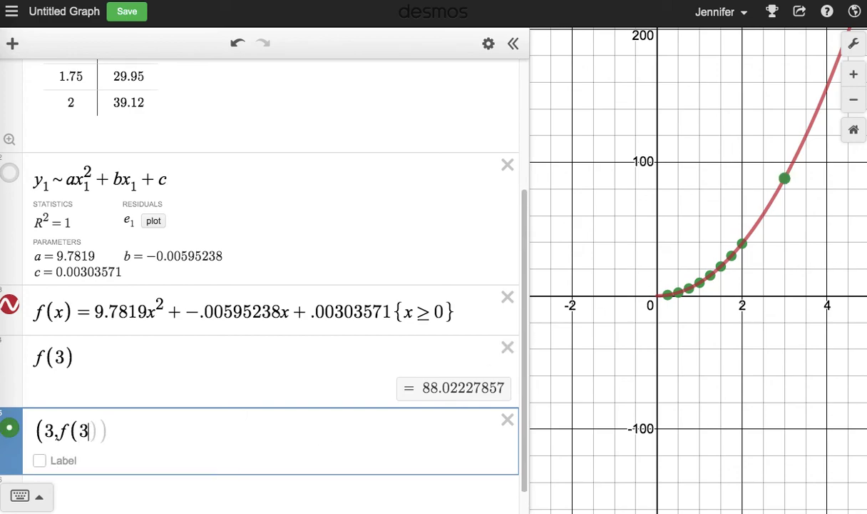
left_click(784, 179)
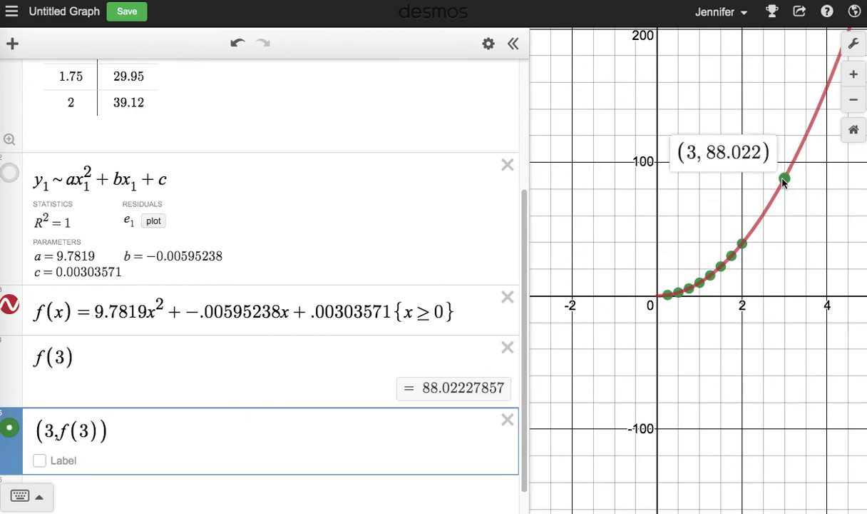